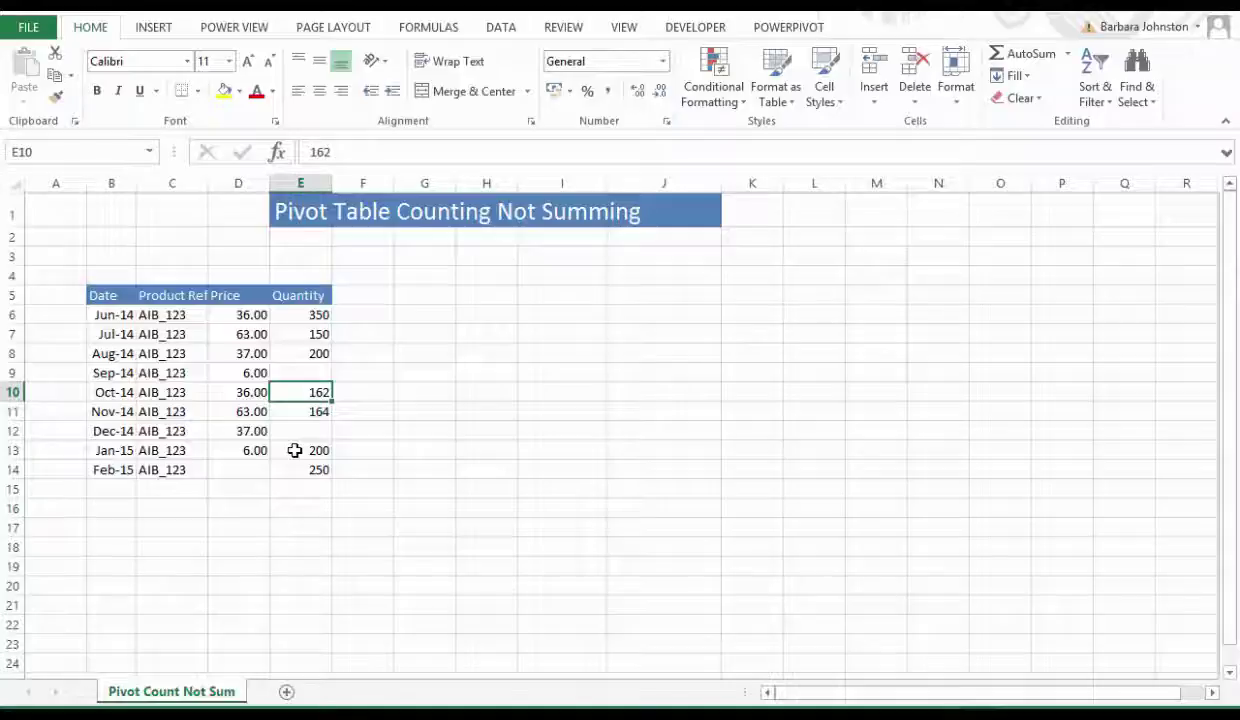
Create a pivot table from the whole data table on this sheet at cell I5.
click(252, 392)
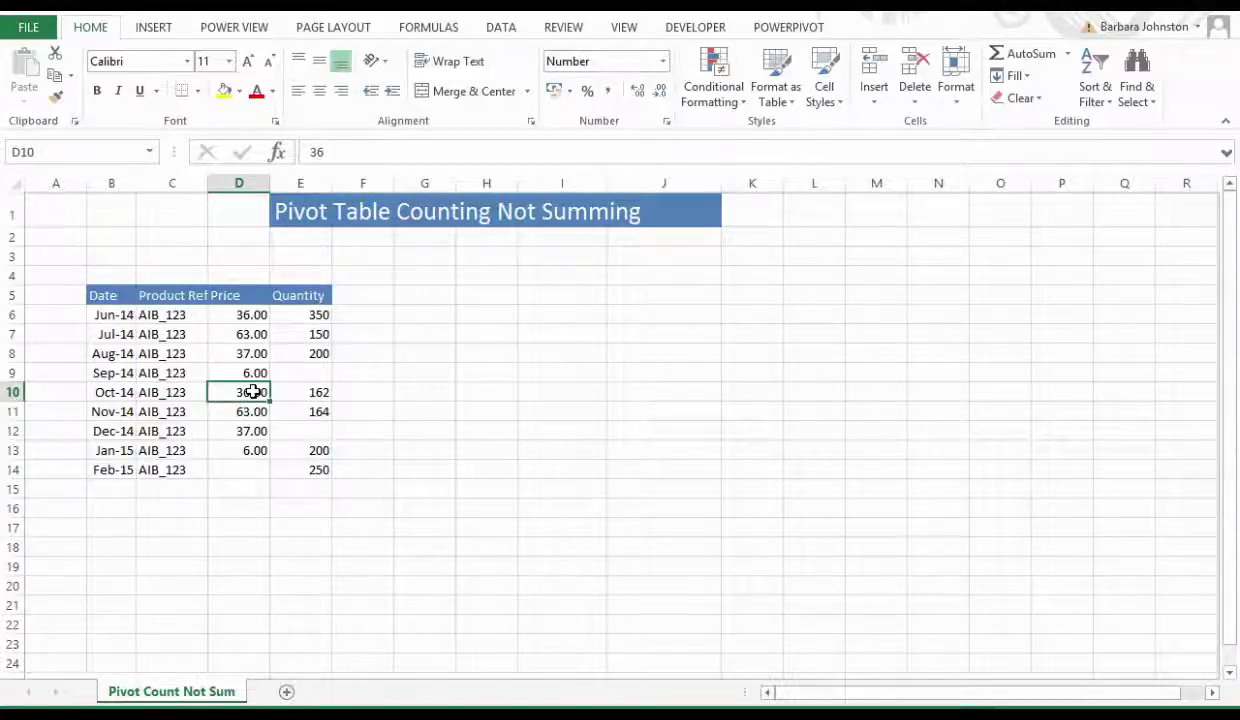
key(ctrl+a)
click(154, 27)
click(33, 75)
click(168, 506)
click(551, 294)
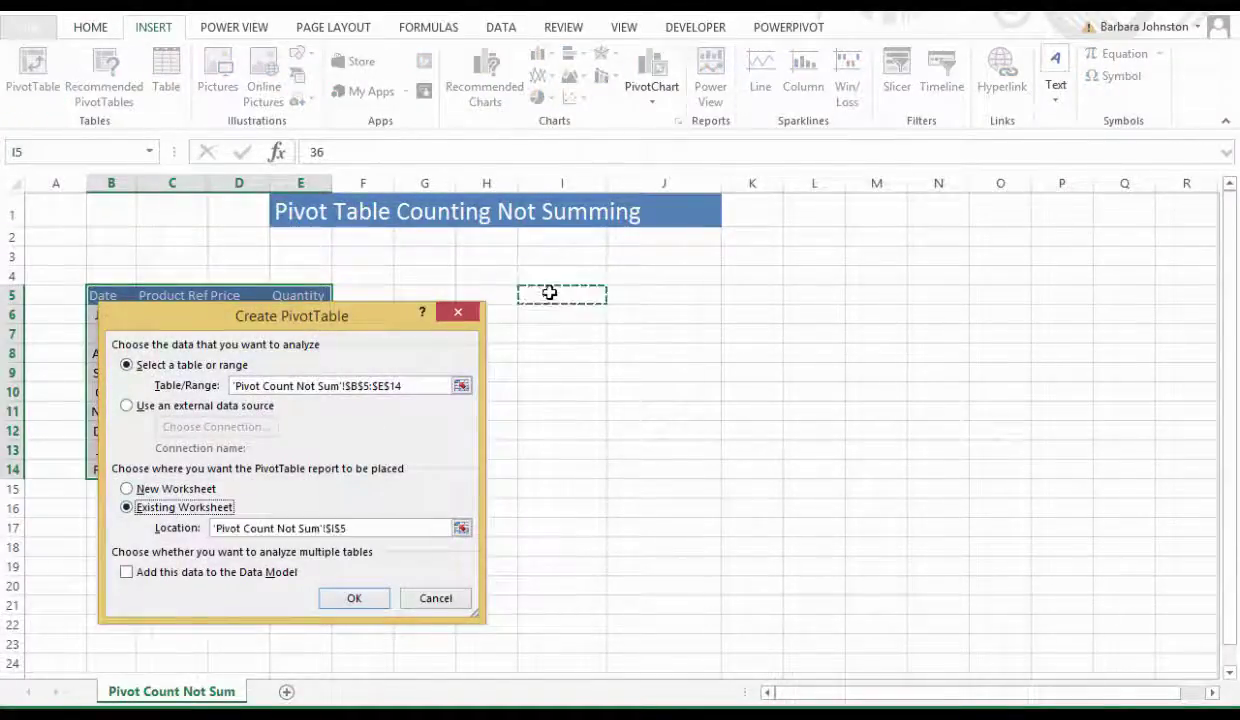
click(354, 600)
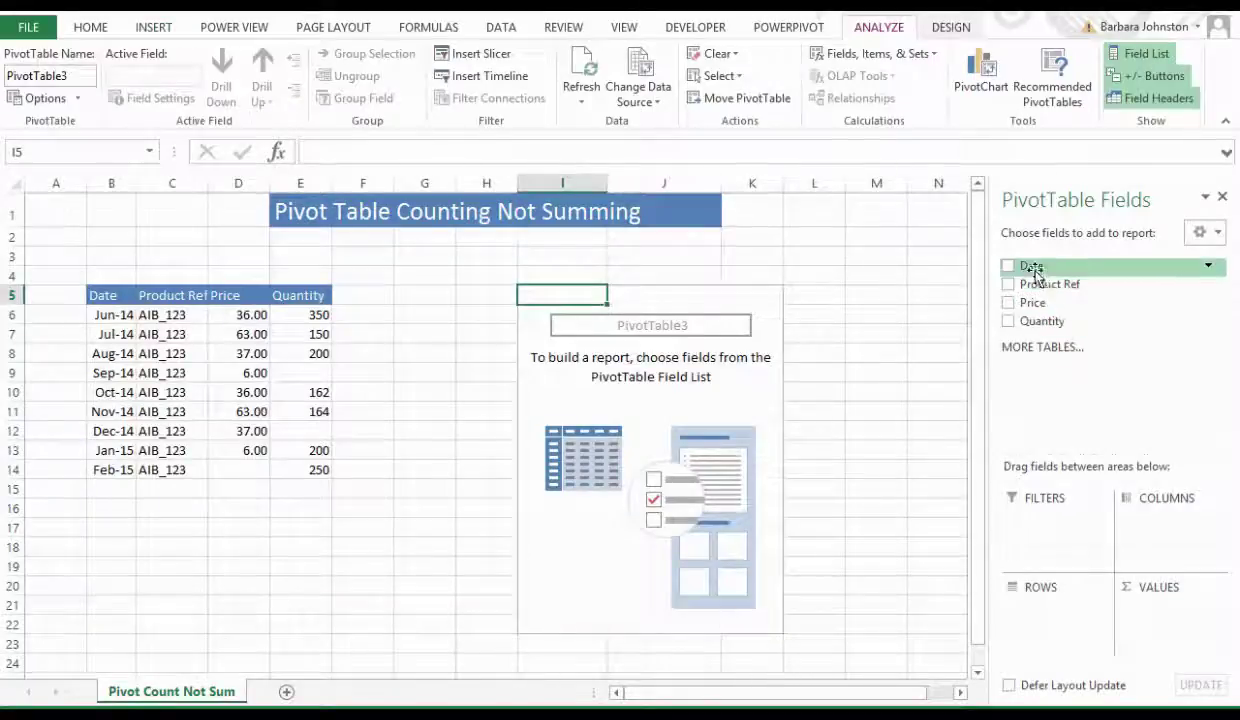
Put Date in the pivot rows and Quantity in values, then select the Count of Quantity results J6:J14.
drag(1035, 270, 1045, 615)
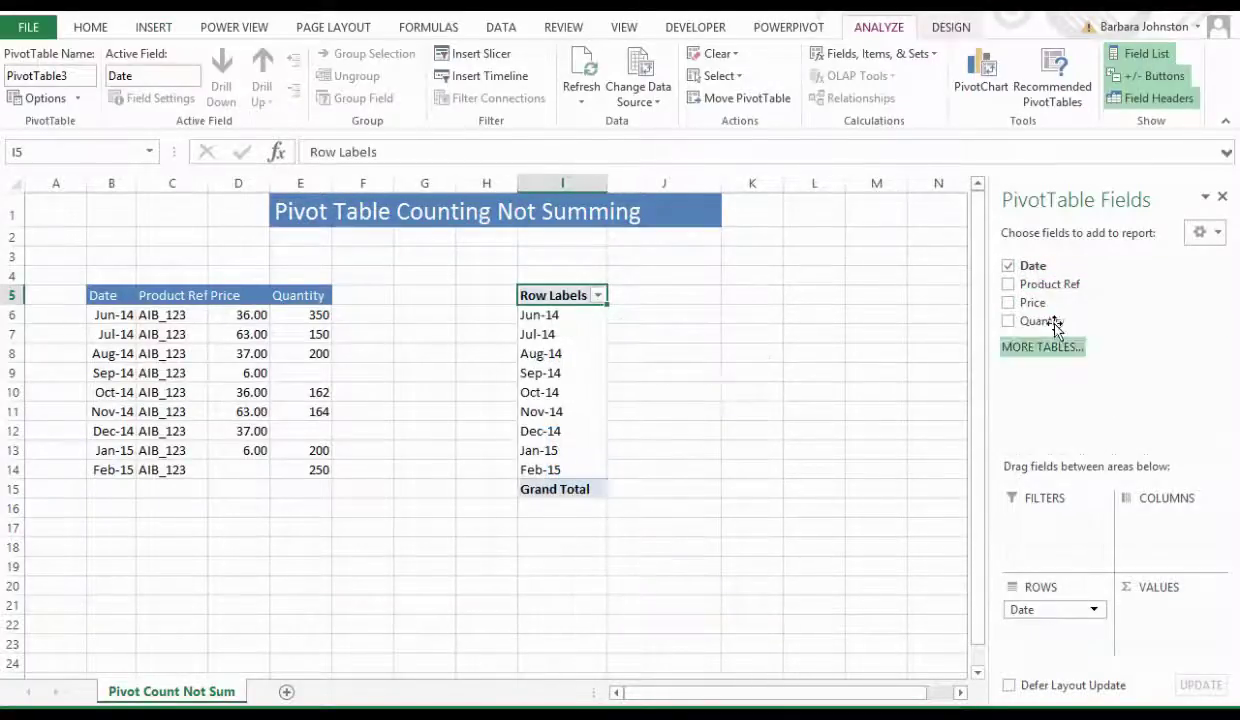
drag(1055, 324, 1157, 620)
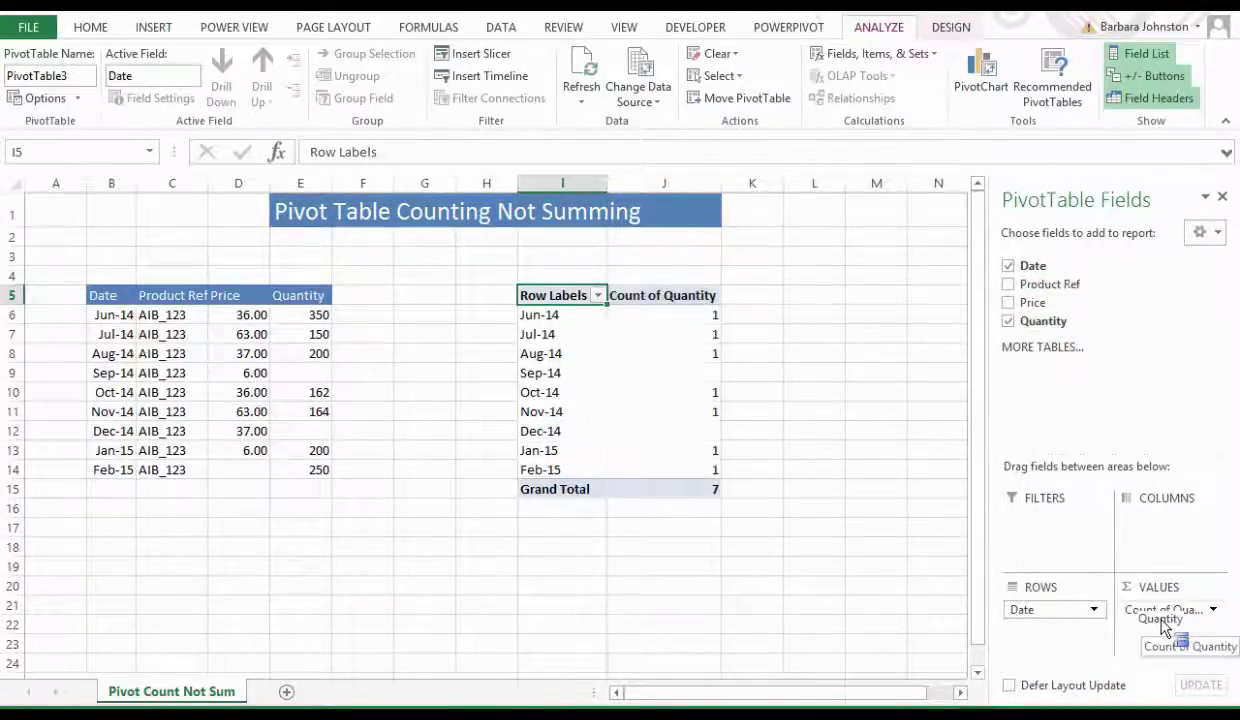
click(655, 297)
drag(667, 315, 673, 477)
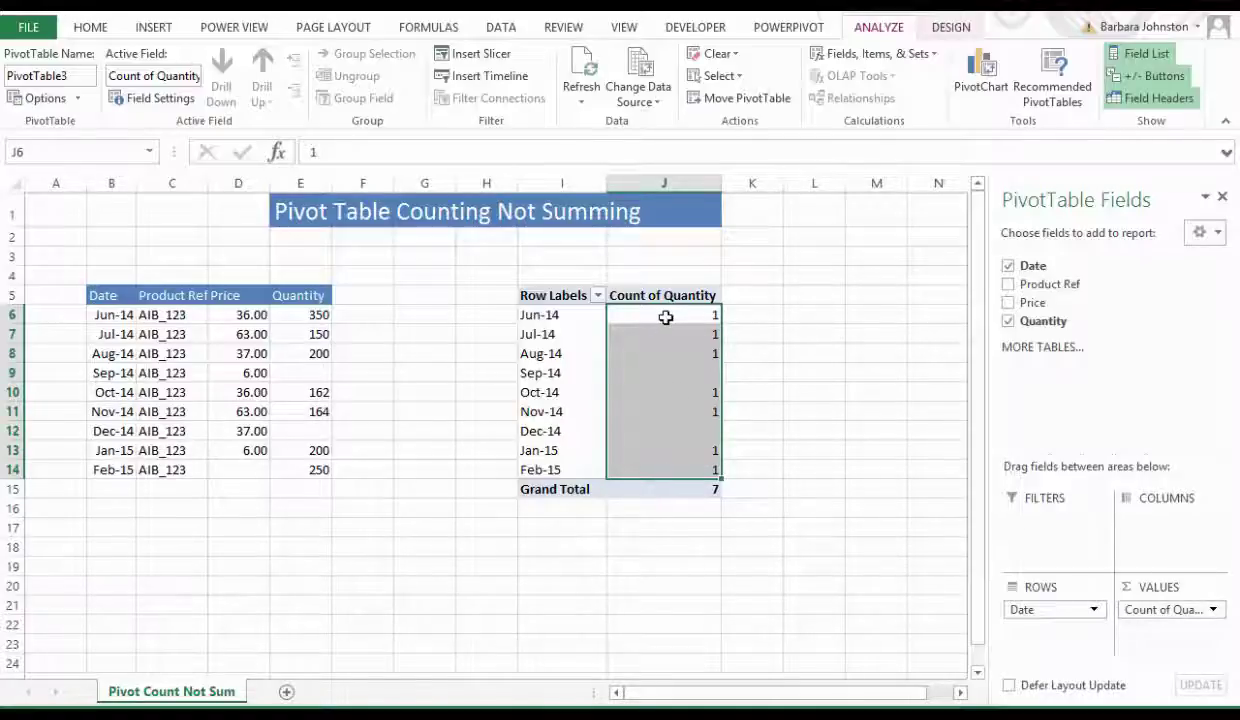
mouse_move(678, 468)
Step through the Price and Quantity cells to inspect the blanks E9, E12 and D14, ending on E9.
click(304, 370)
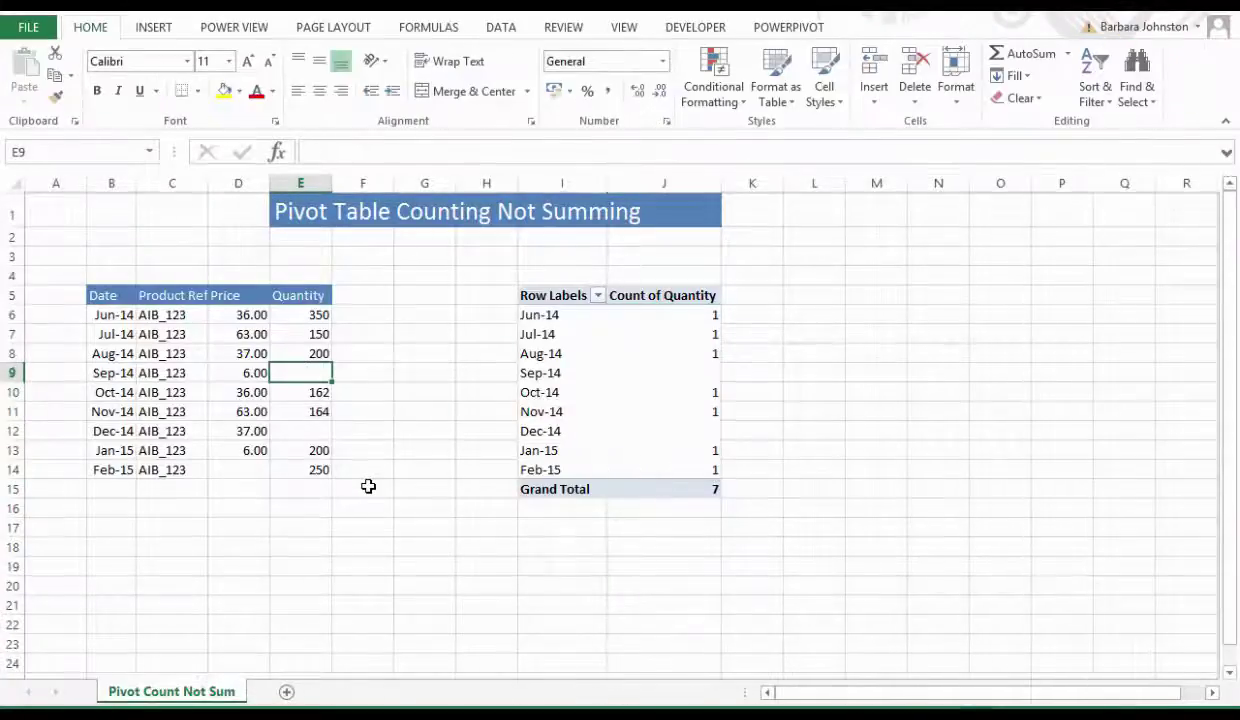
key(Down)
key(Down)
key(Down)
key(Down)
key(Left)
key(Down)
key(Up)
key(Right)
key(Up)
key(Up)
key(Up)
key(Up)
key(Up)
key(Down)
key(Down)
key(Down)
key(Down)
key(Down)
key(Down)
key(Left)
key(Up)
key(Up)
key(Right)
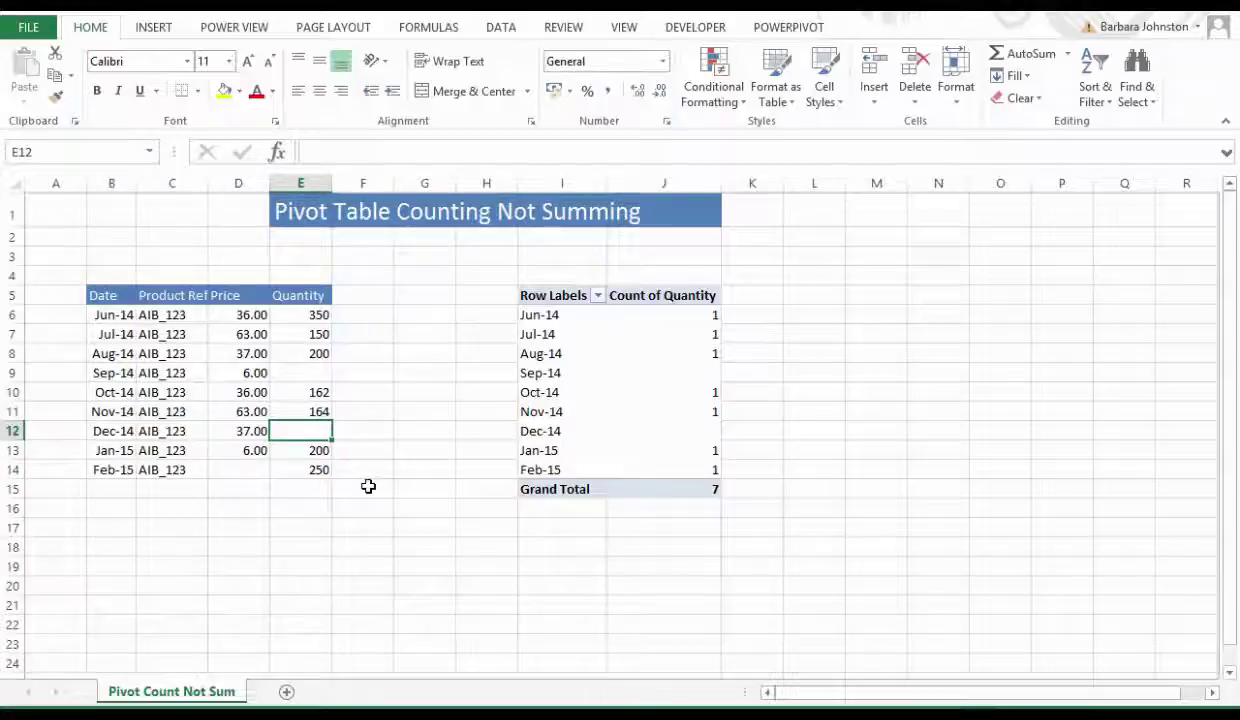
key(Up)
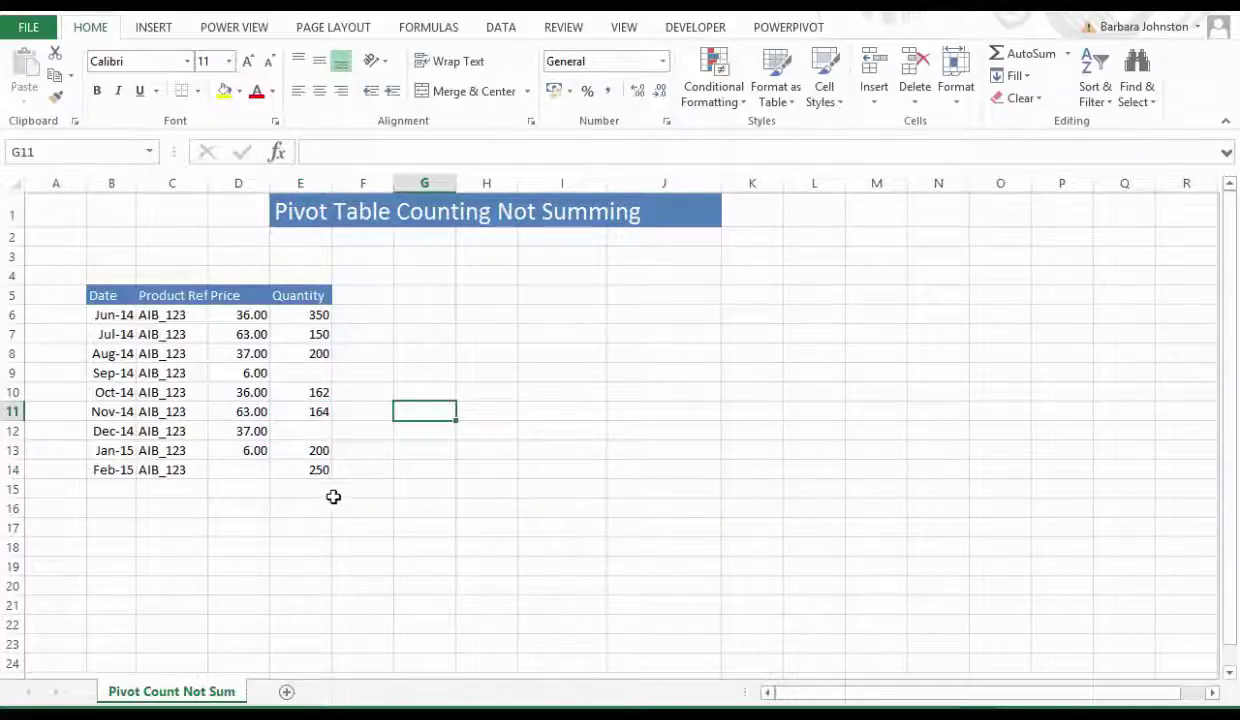
click(310, 372)
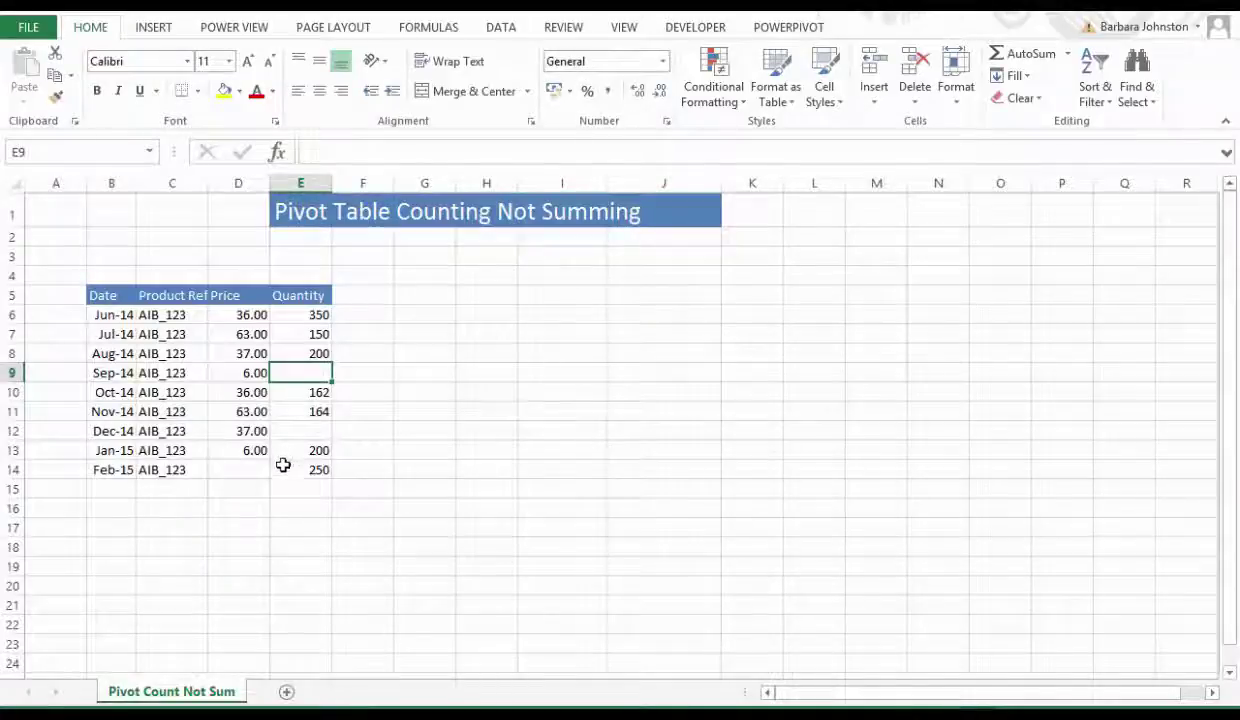
Select all blank table cells via Go To Special > Blanks and fill them at once with 0.
key(ctrl+a)
key(F5)
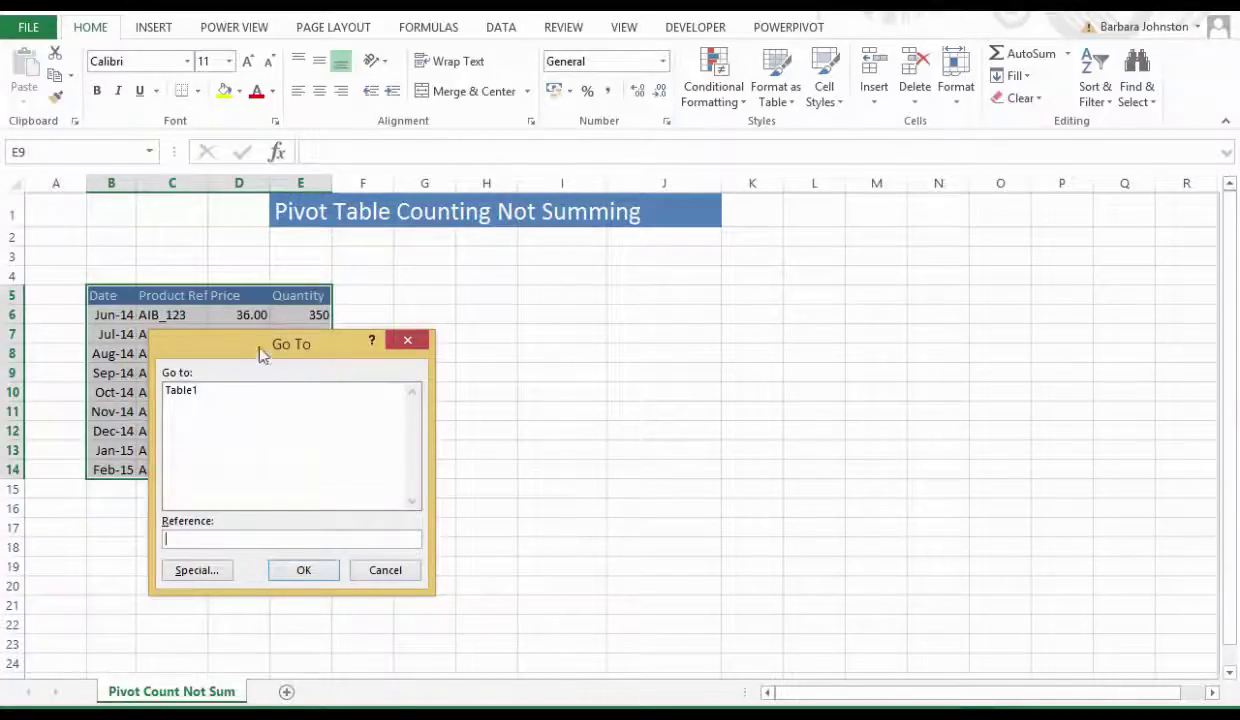
drag(257, 345, 443, 200)
click(380, 426)
click(372, 347)
click(504, 453)
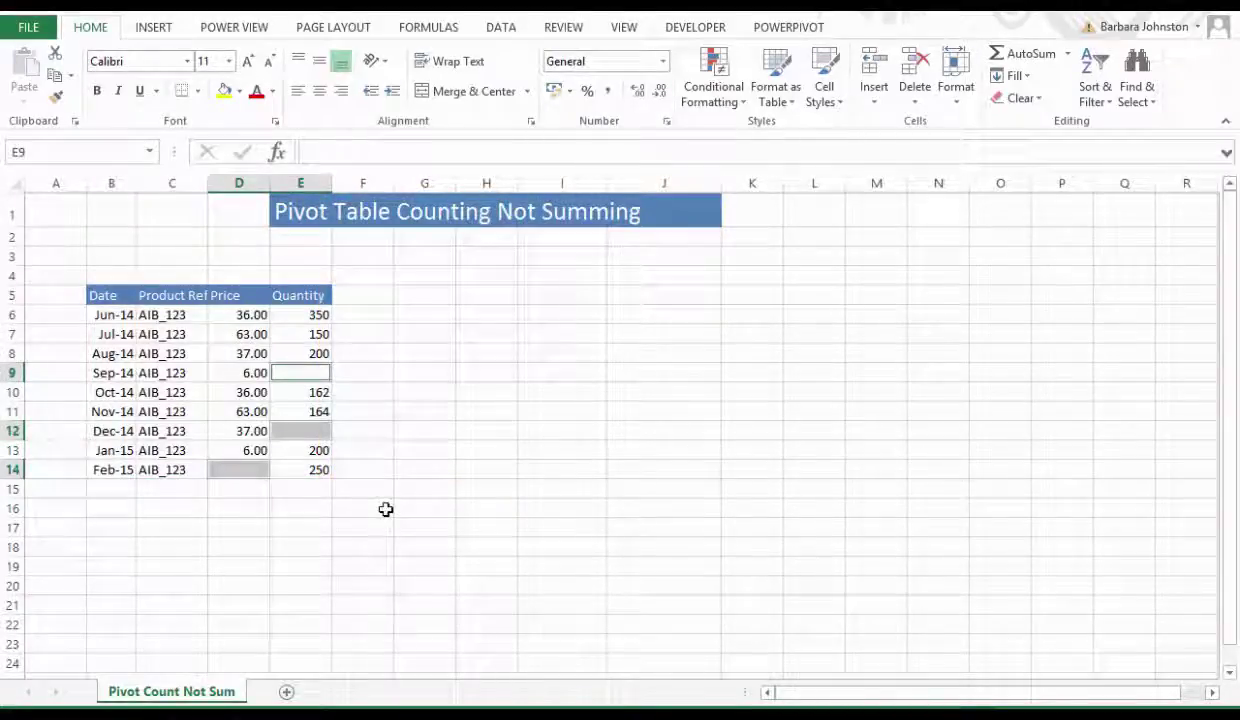
text(0)
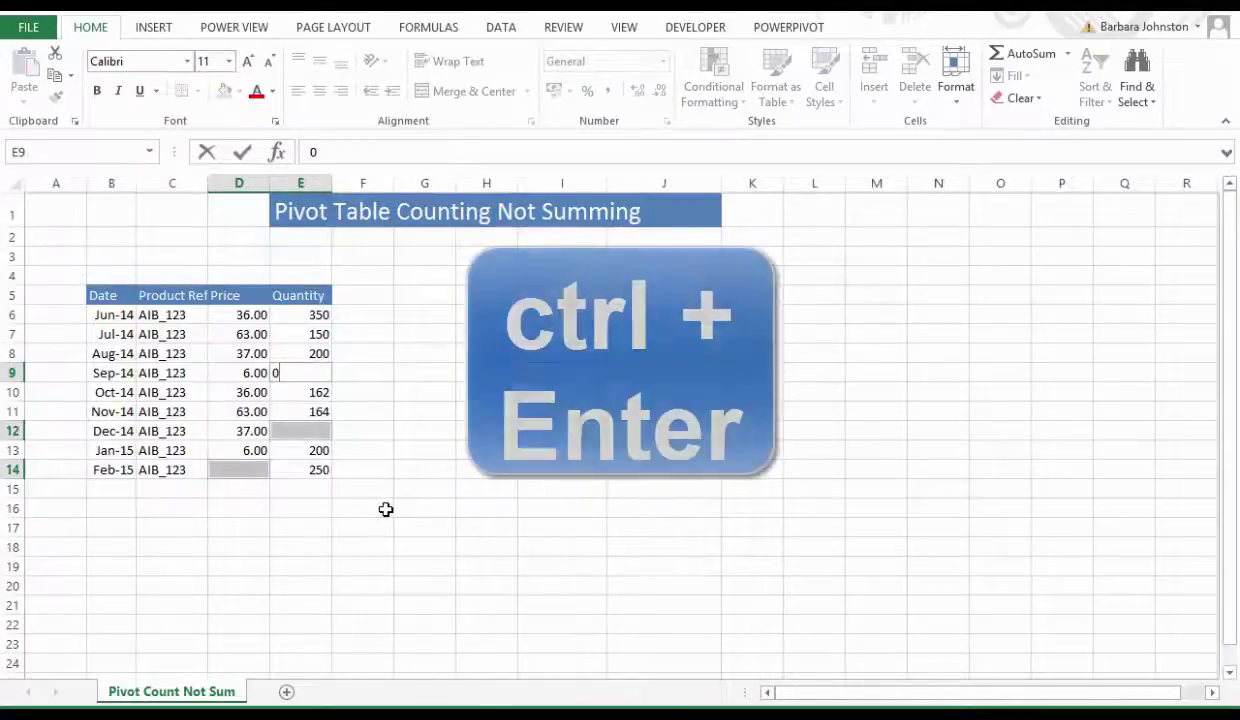
key(ctrl+Return)
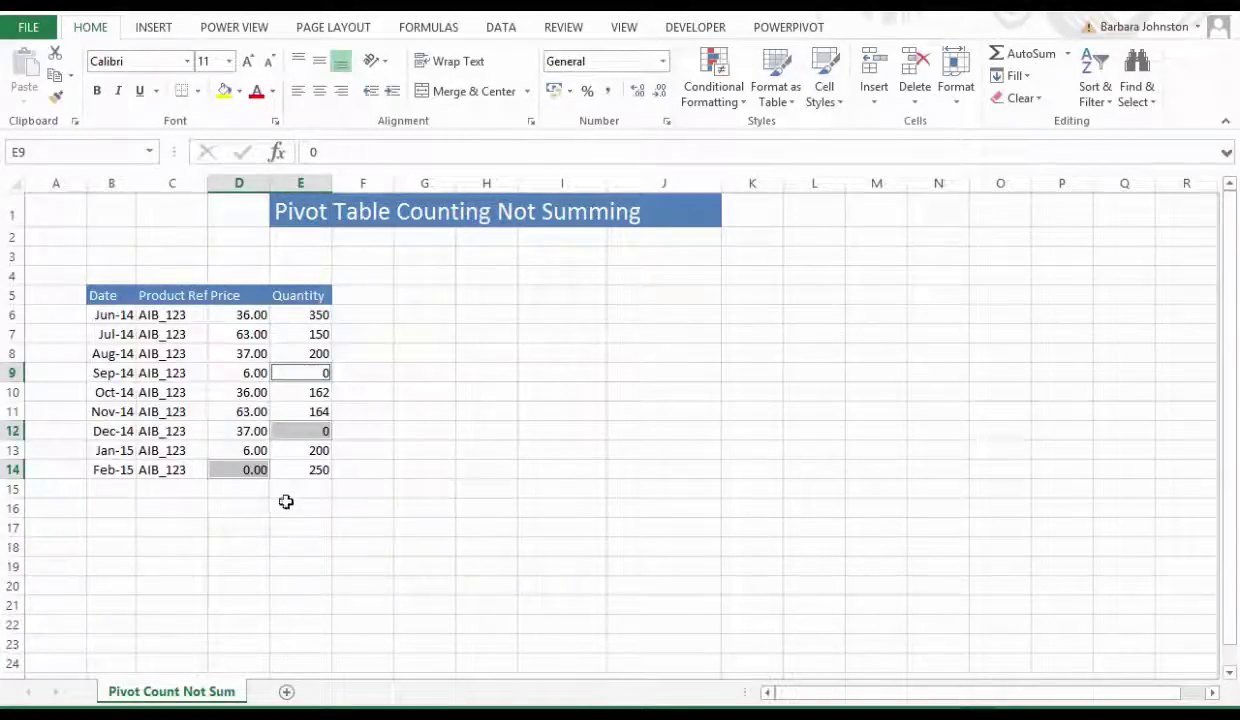
Create a new pivot table from the whole data table at cell H5 on this sheet.
click(305, 408)
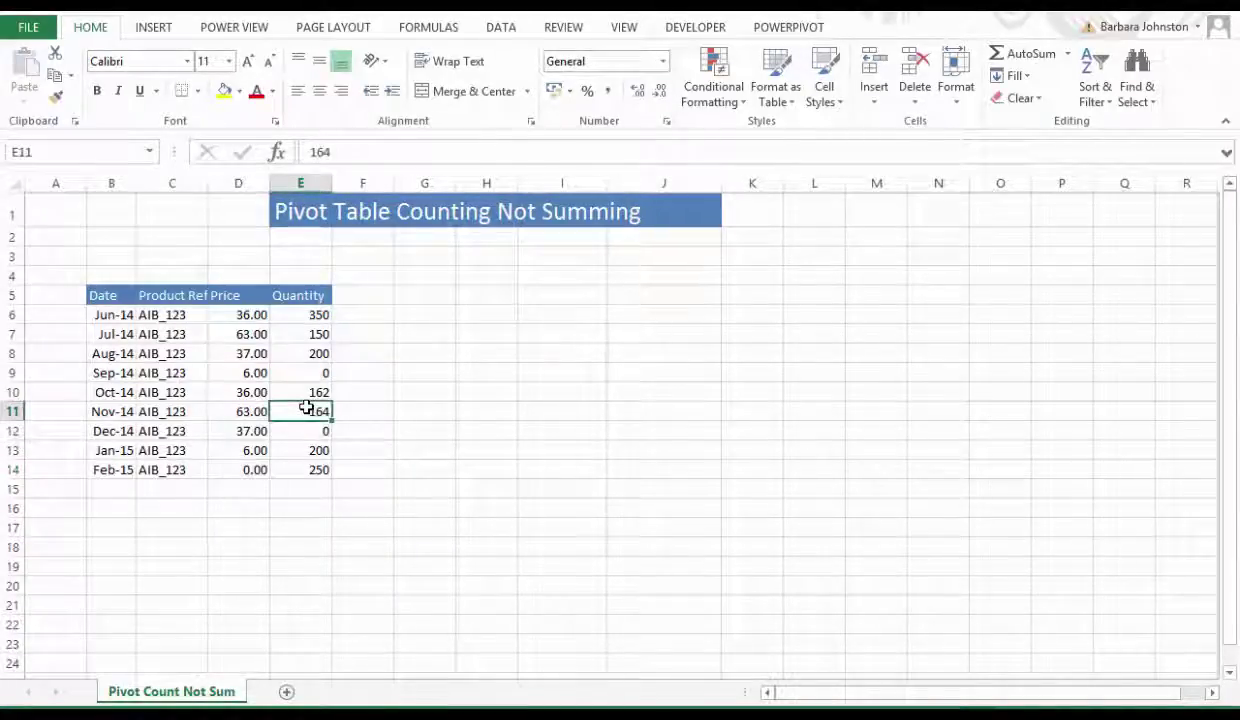
key(ctrl+a)
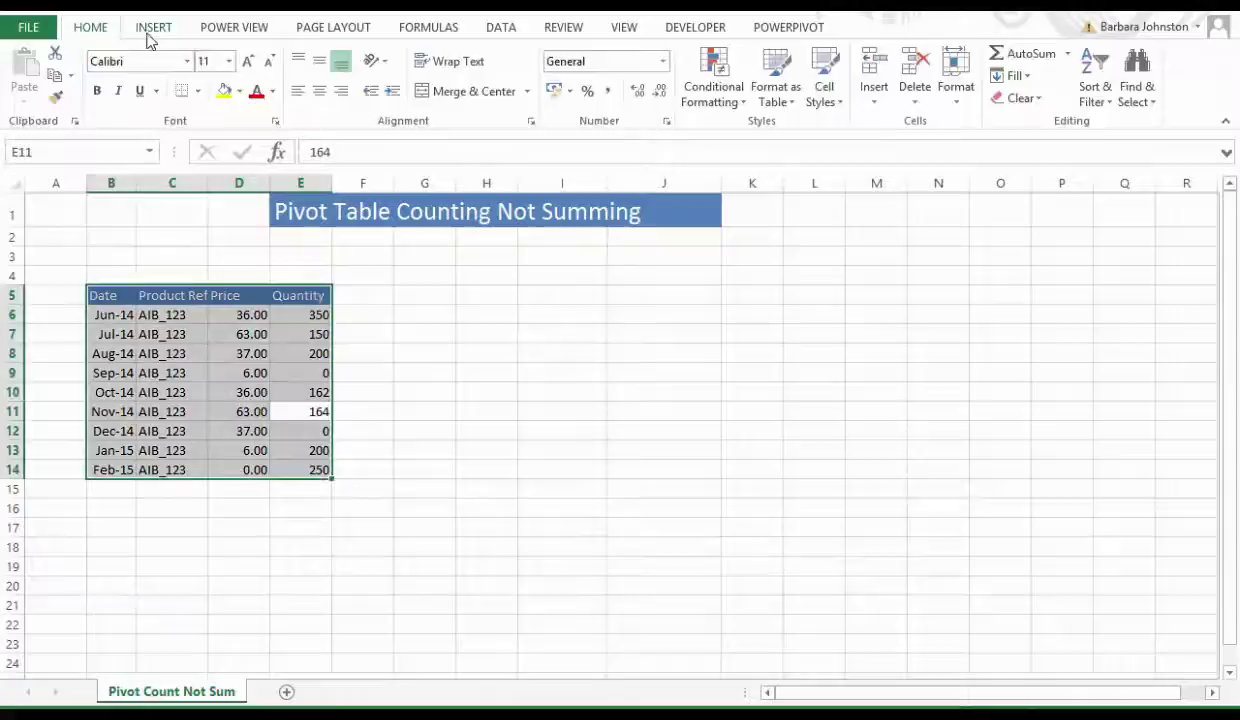
click(152, 30)
click(42, 107)
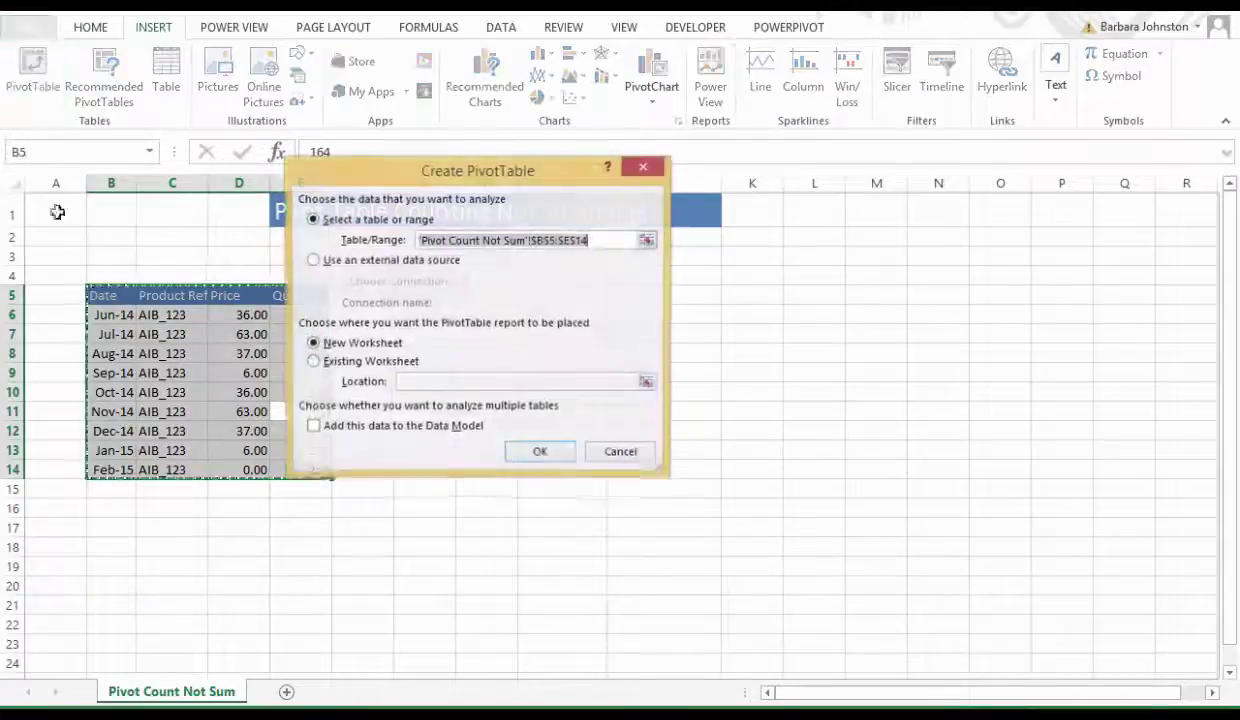
click(352, 363)
drag(536, 170, 441, 342)
click(478, 300)
click(462, 626)
Put Date in the pivot rows and Quantity in values, then select the summed quantities.
drag(1031, 265, 1016, 630)
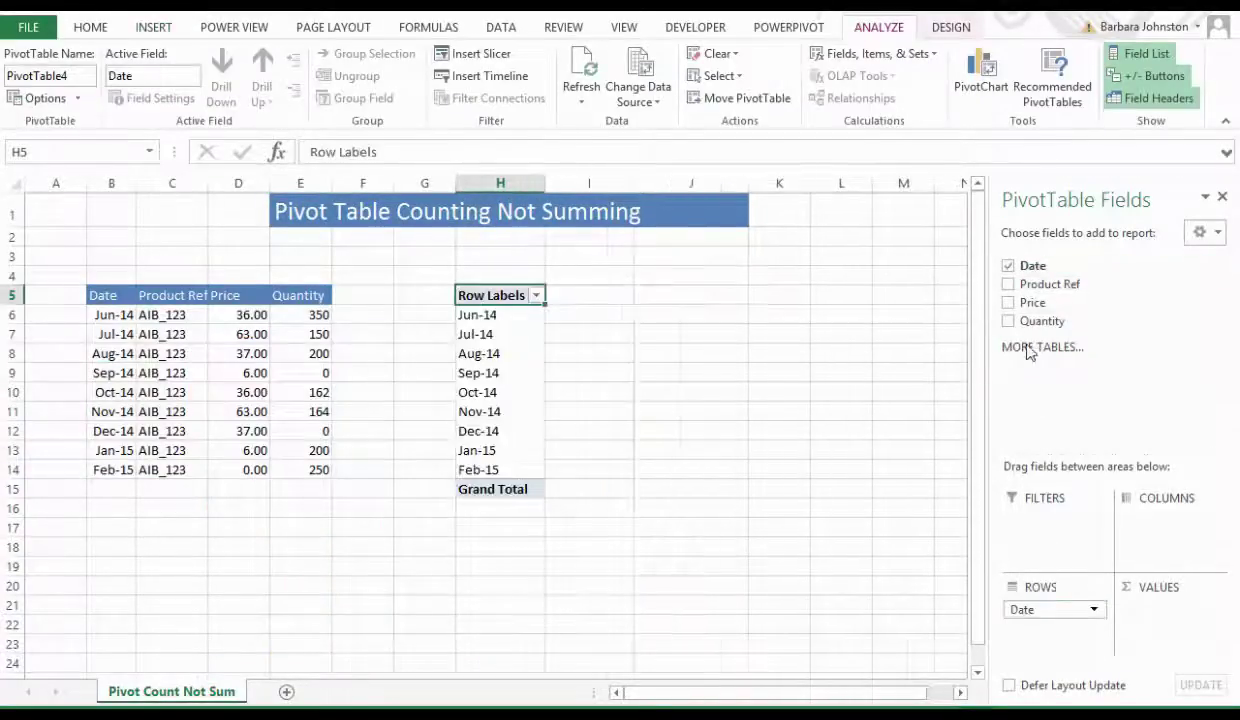
drag(1040, 321, 1140, 595)
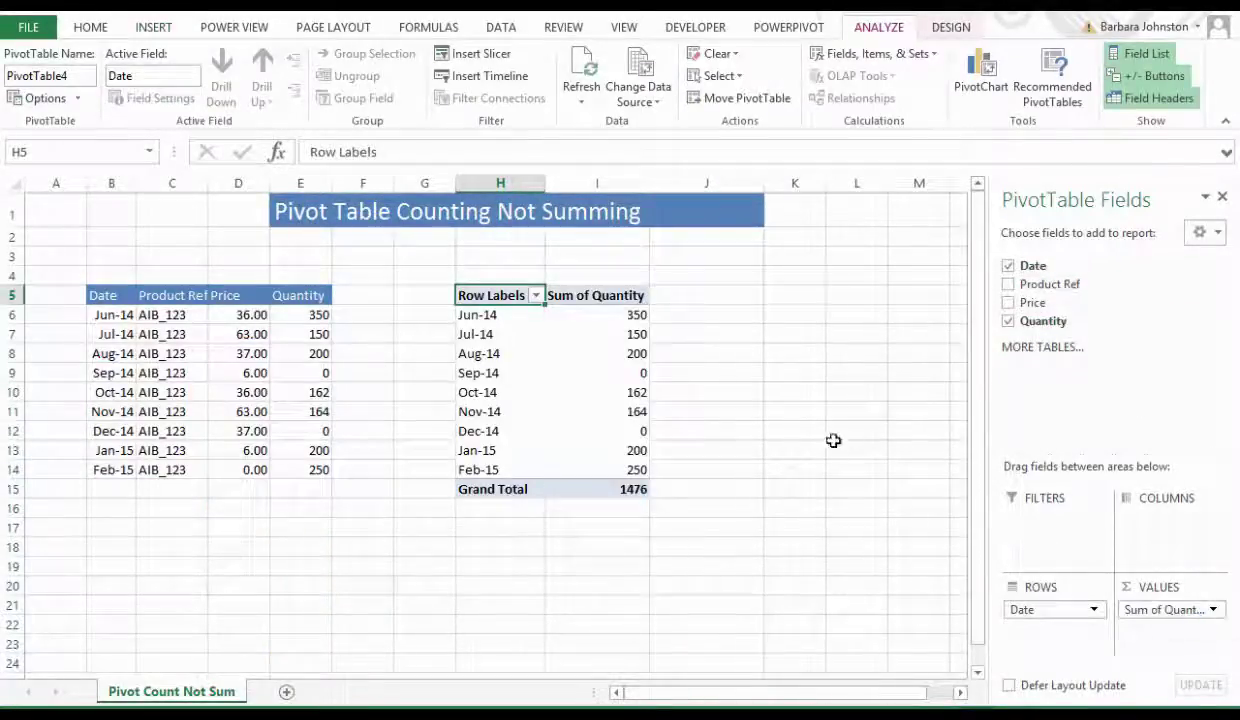
drag(614, 315, 621, 466)
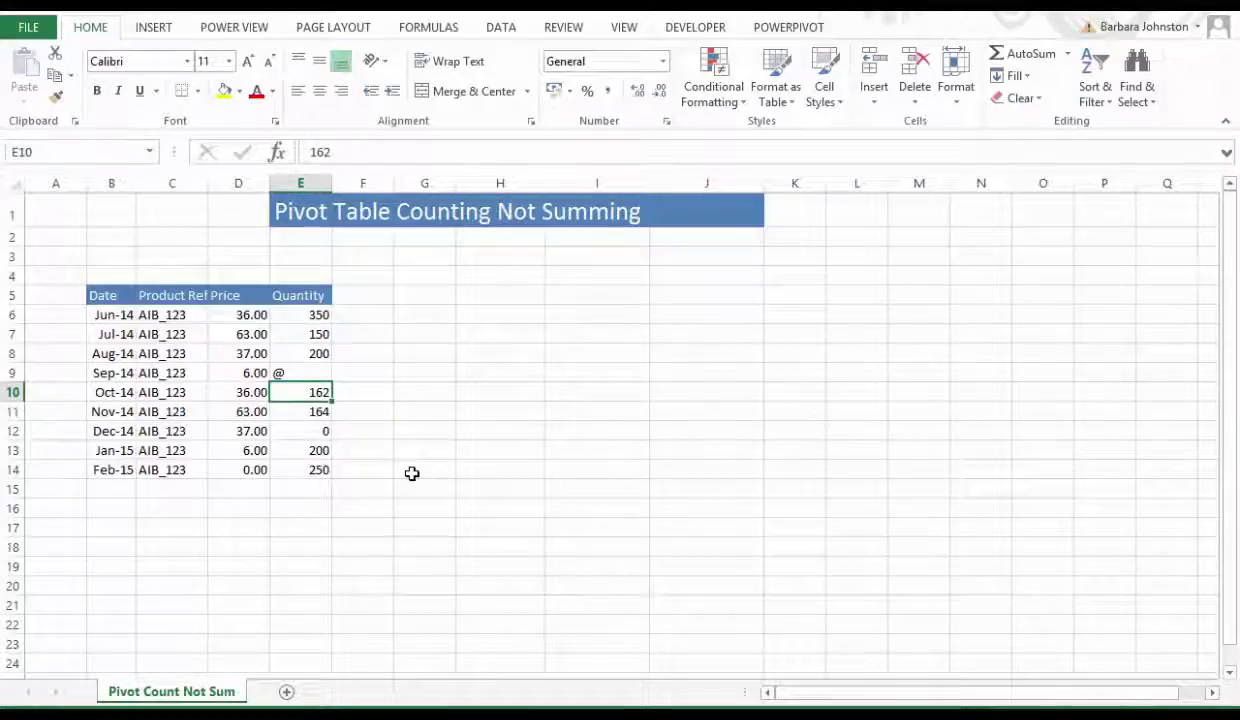
Check the @ entry in E9, then select the Price and Quantity values D6:E14.
click(297, 370)
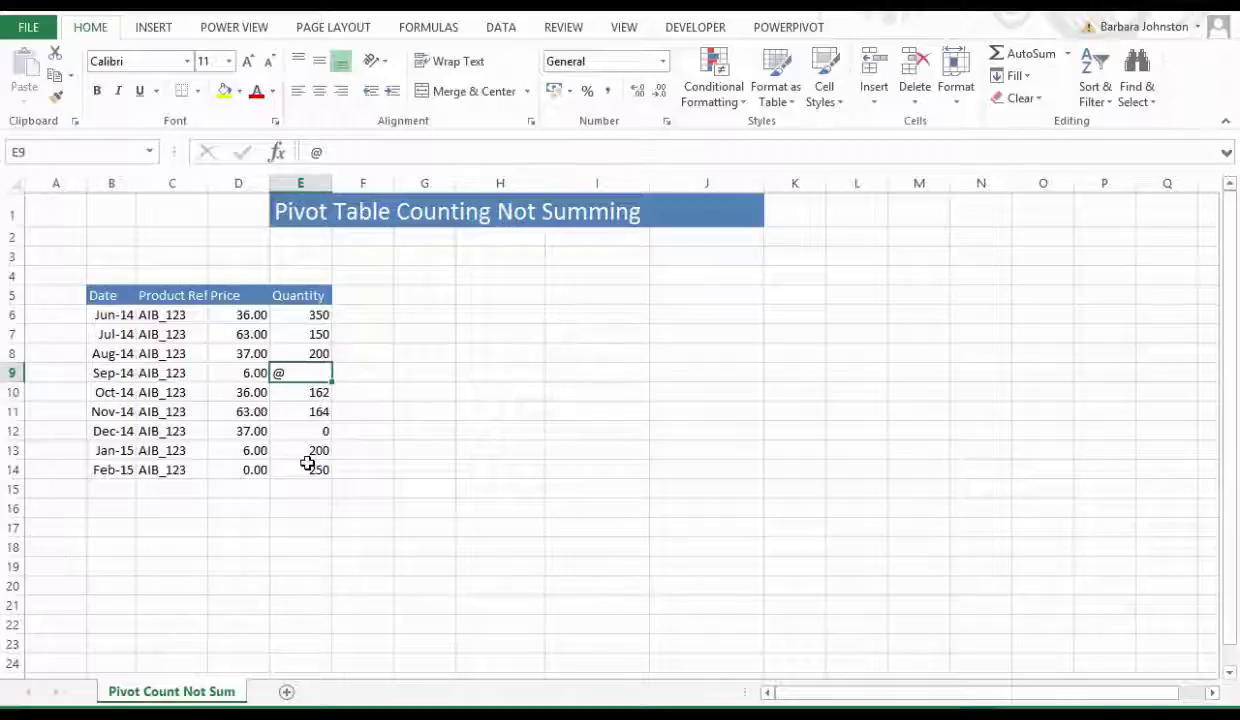
click(362, 546)
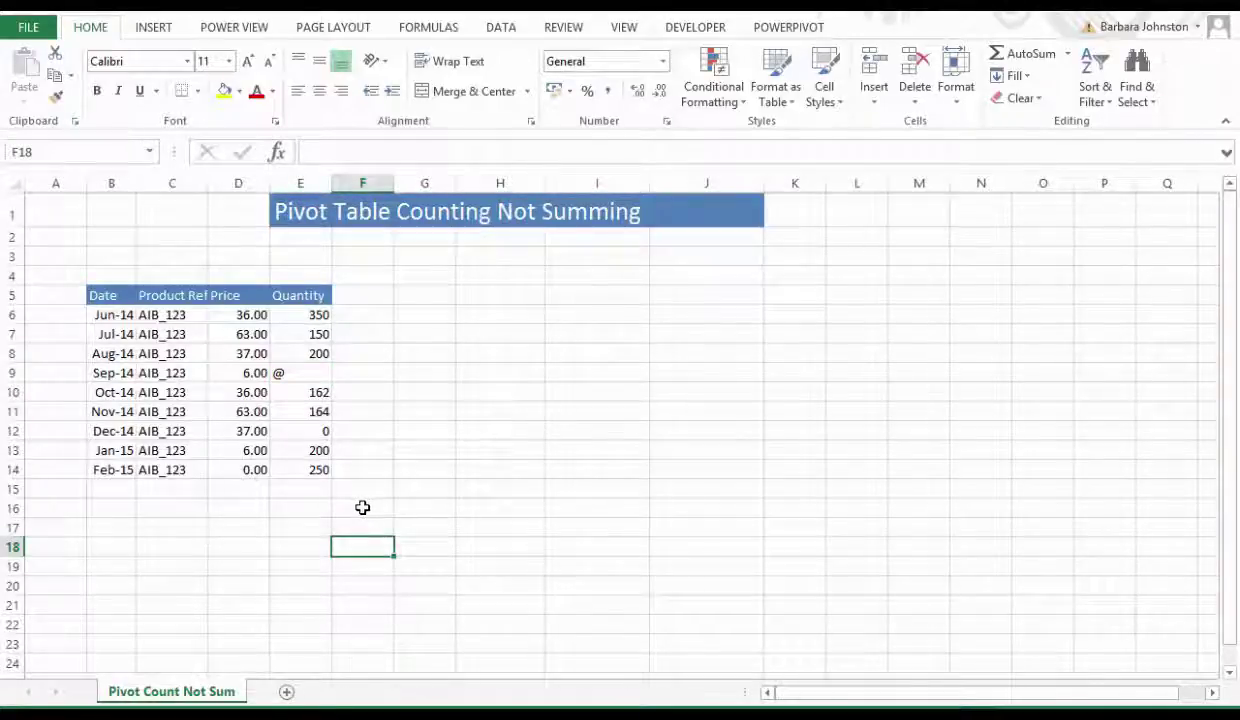
drag(251, 311, 295, 466)
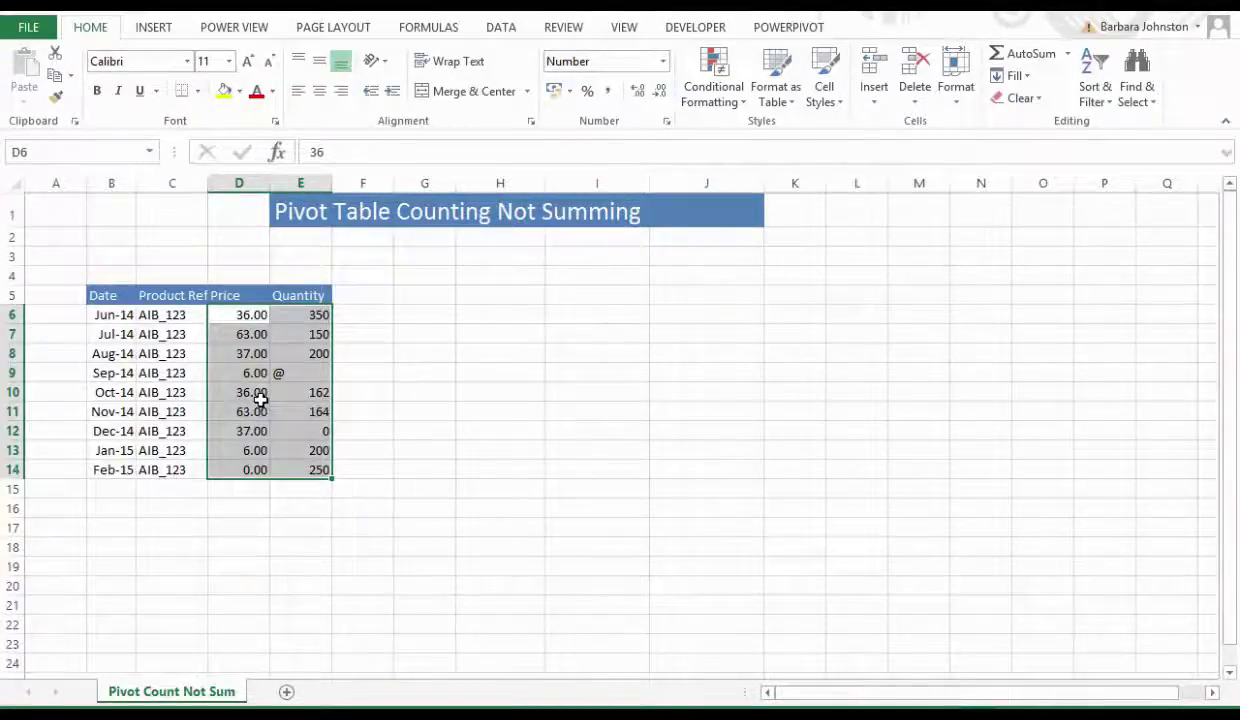
Select only text constants via Go To Special, locating E9, and type 0 over its @.
key(F5)
click(302, 601)
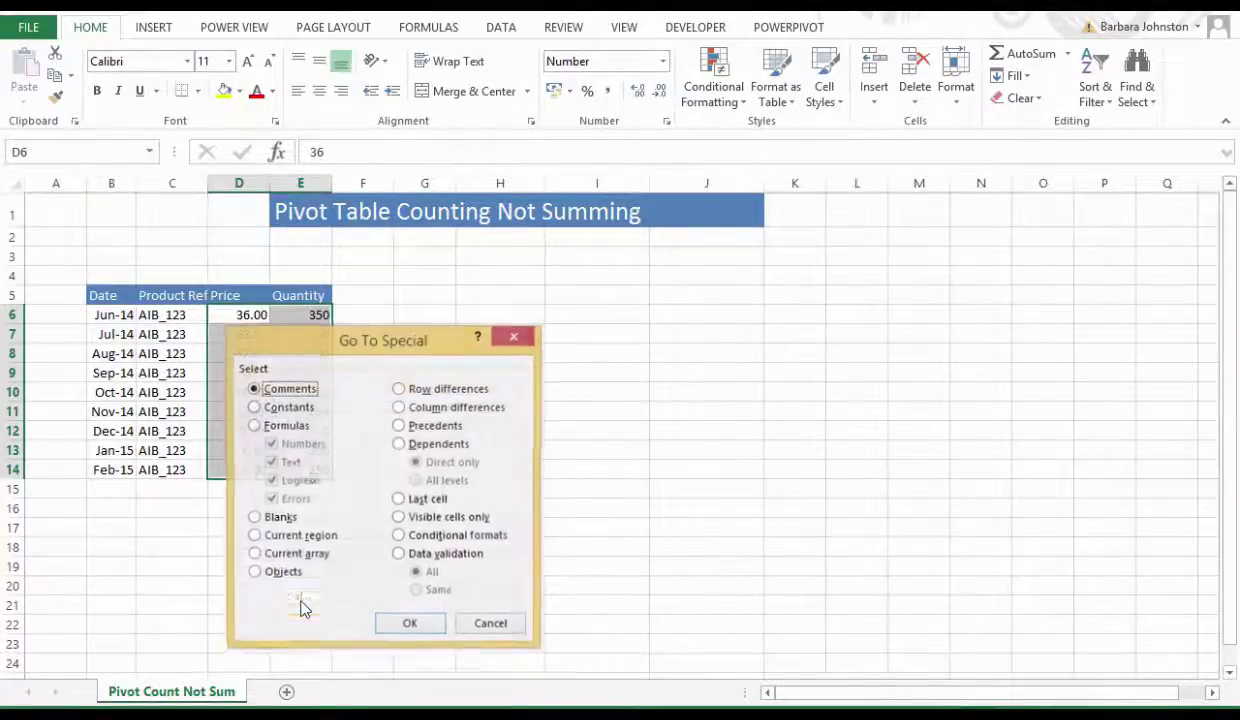
click(282, 407)
click(272, 444)
click(273, 462)
click(273, 481)
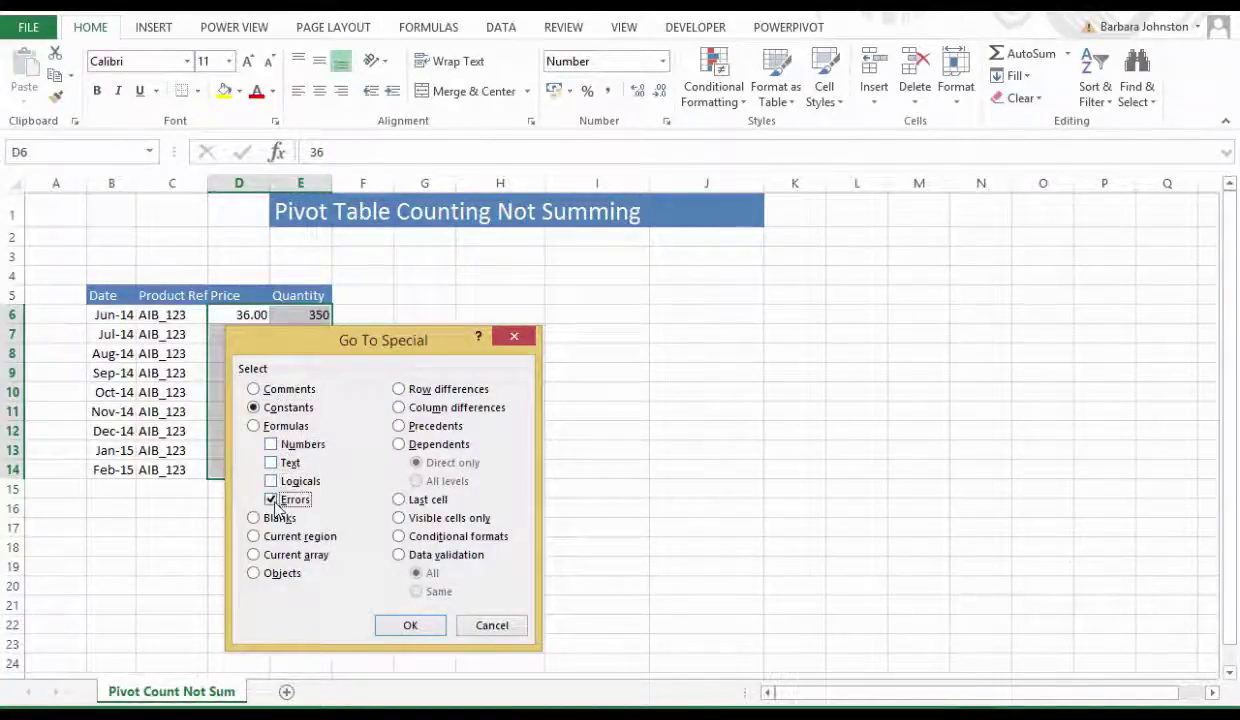
click(271, 499)
click(271, 462)
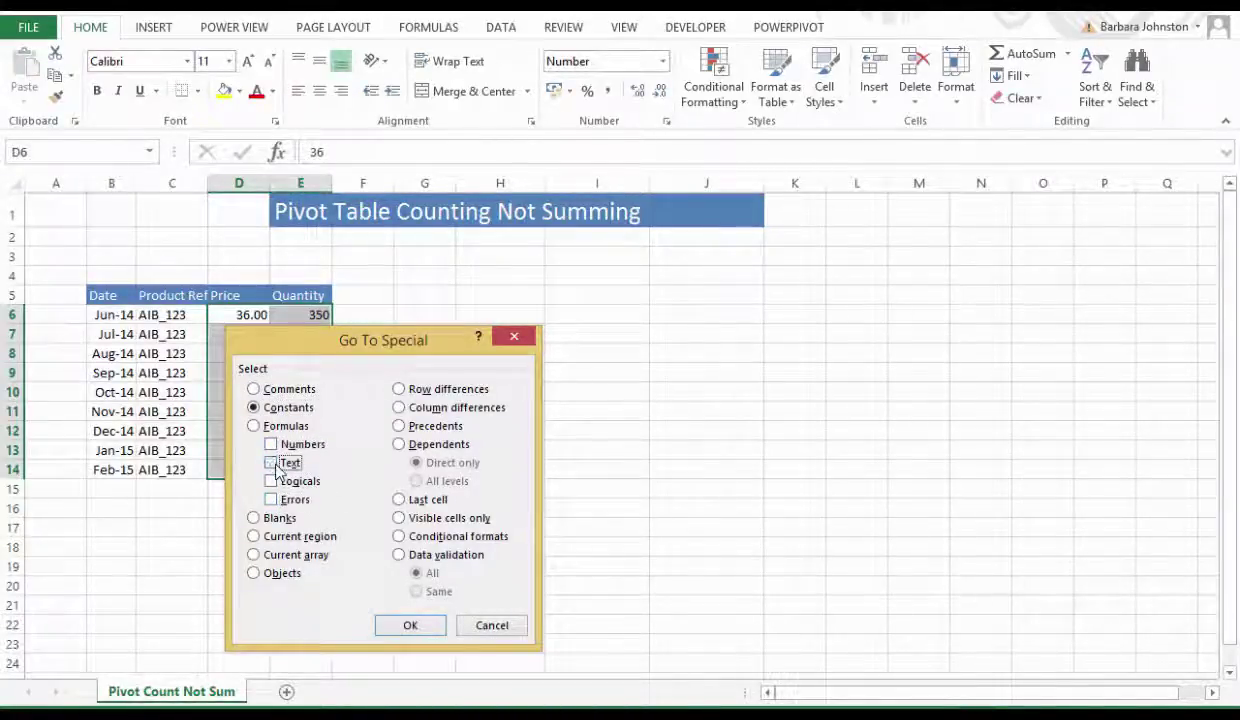
click(415, 626)
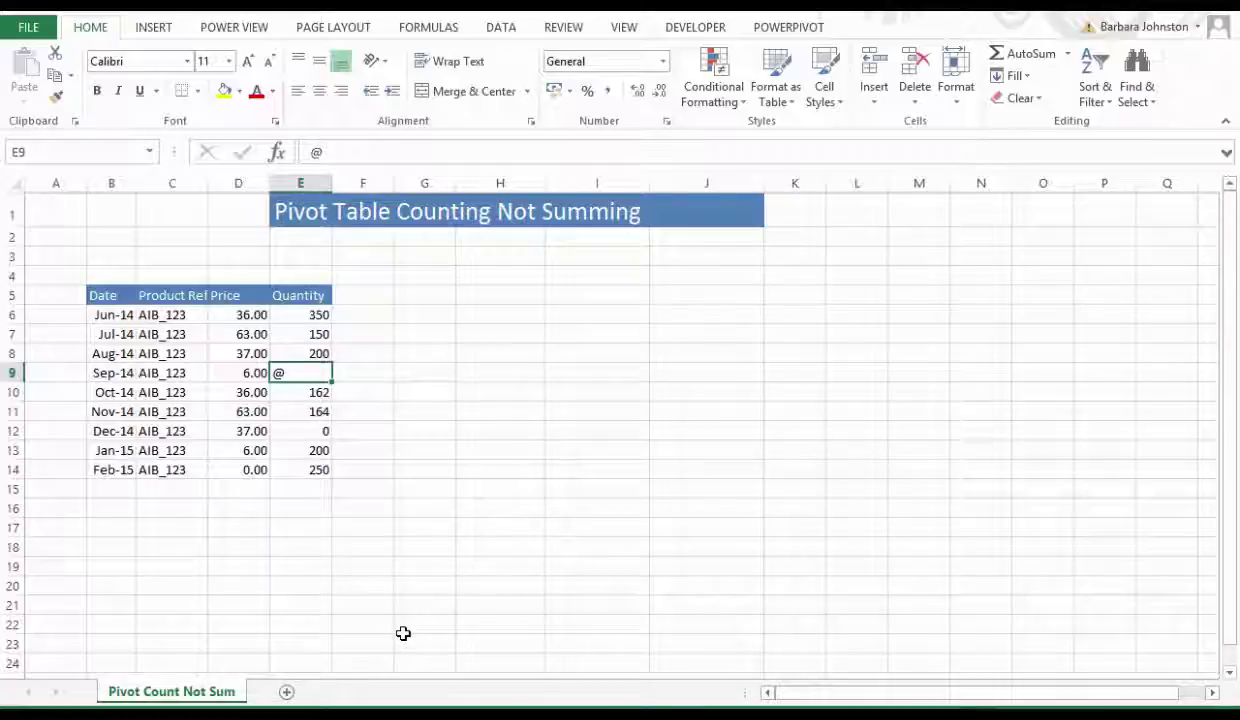
text(0)
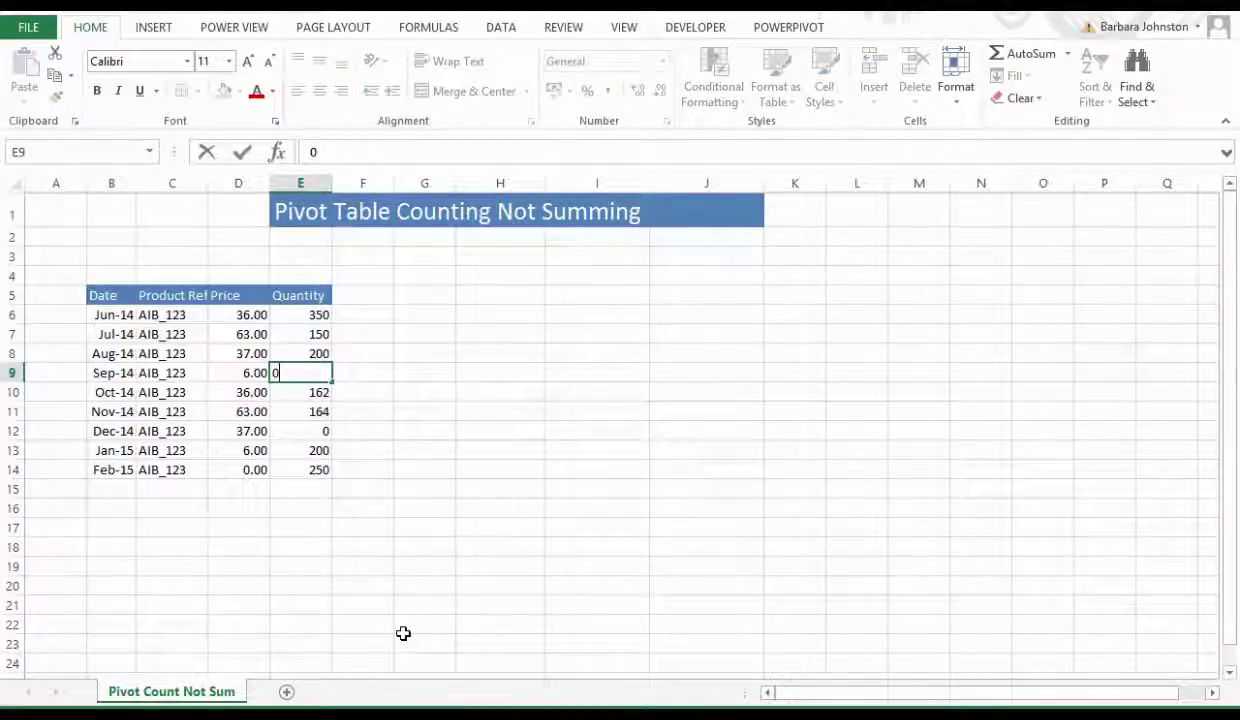
key(Return)
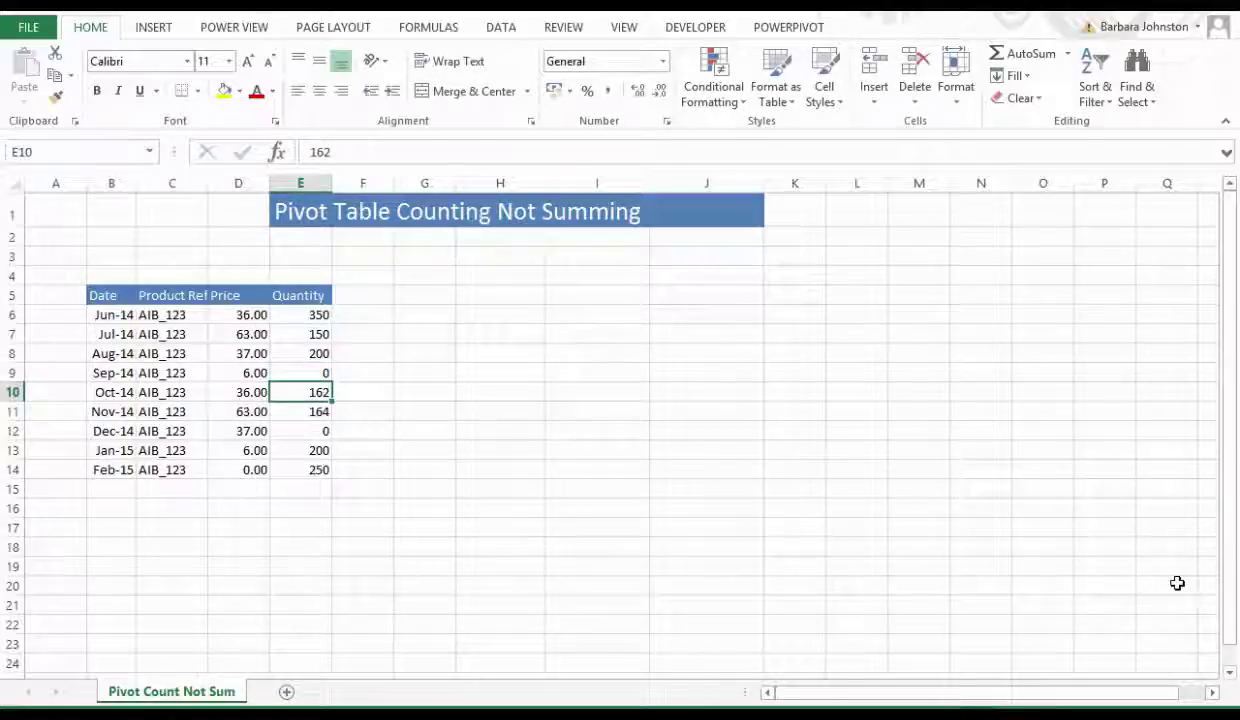